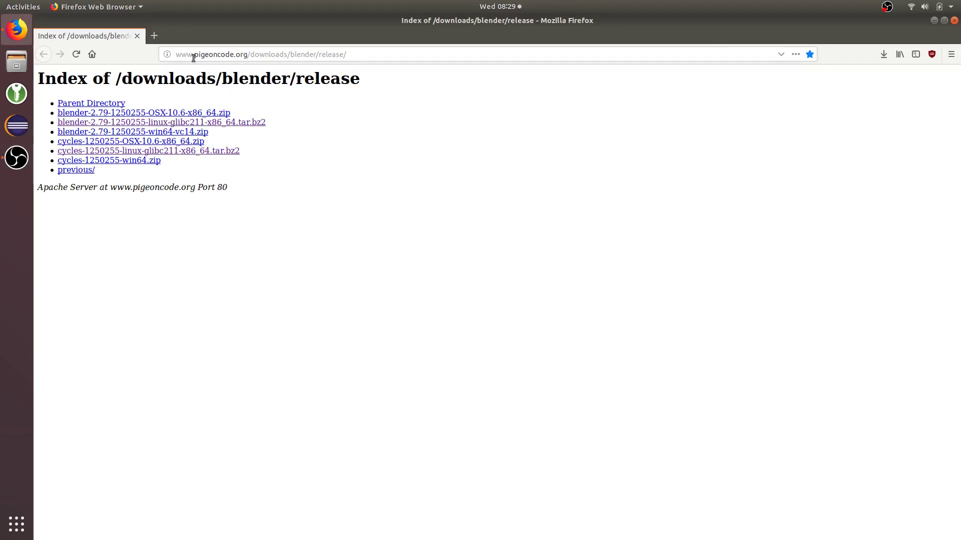
# Highlight the site domain and the word blender in Firefox's address bar.
pyautogui.moveTo(194, 54); pyautogui.dragTo(216, 54)
pyautogui.click(257, 54)
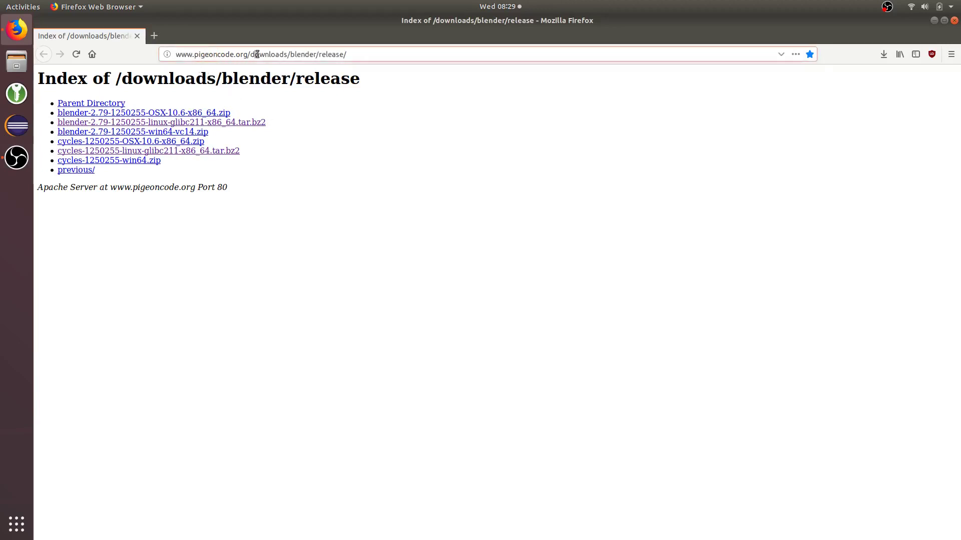
pyautogui.doubleClick(295, 54)
pyautogui.click(332, 54)
pyautogui.click(317, 164)
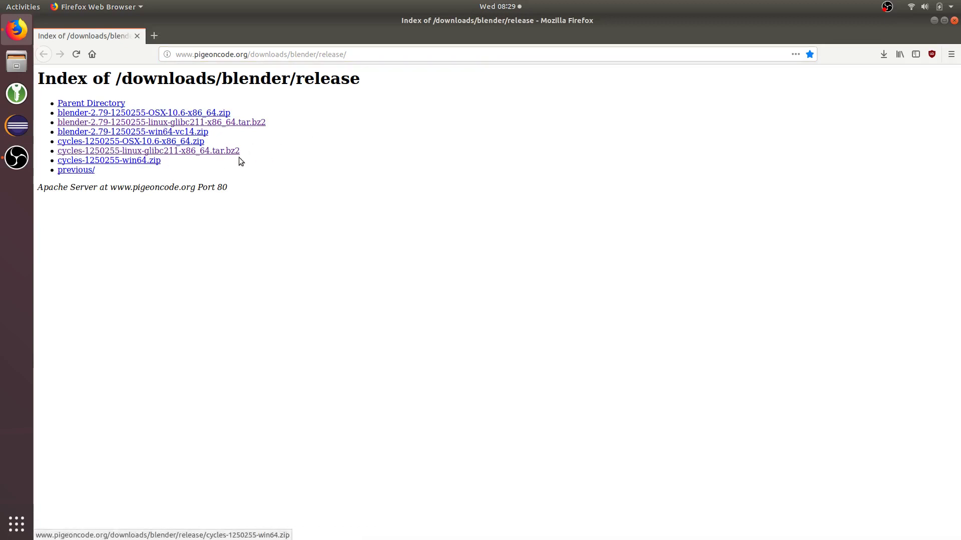
# Minimize Firefox and OBS, then open the cycles and Blender release folders from the desktop.
pyautogui.click(934, 21)
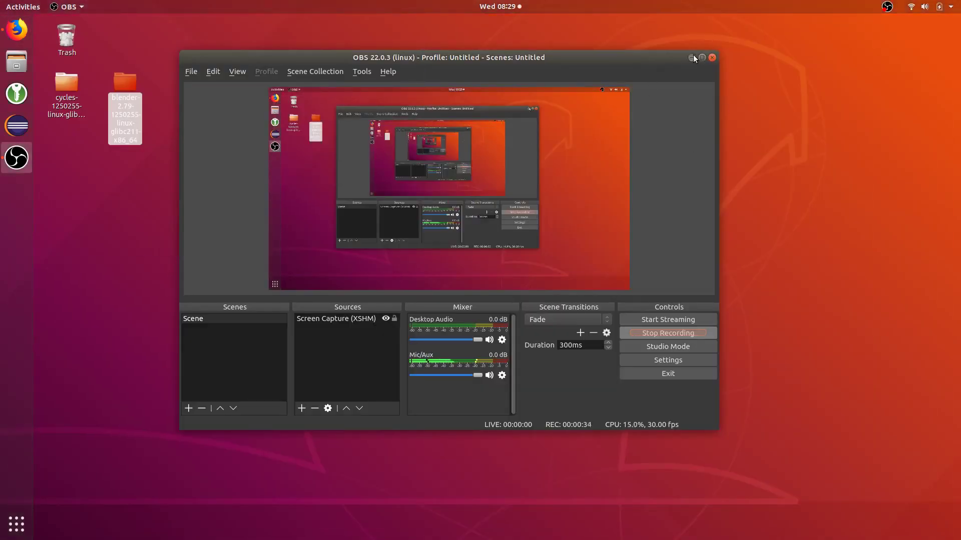
pyautogui.click(693, 57)
pyautogui.doubleClick(65, 89)
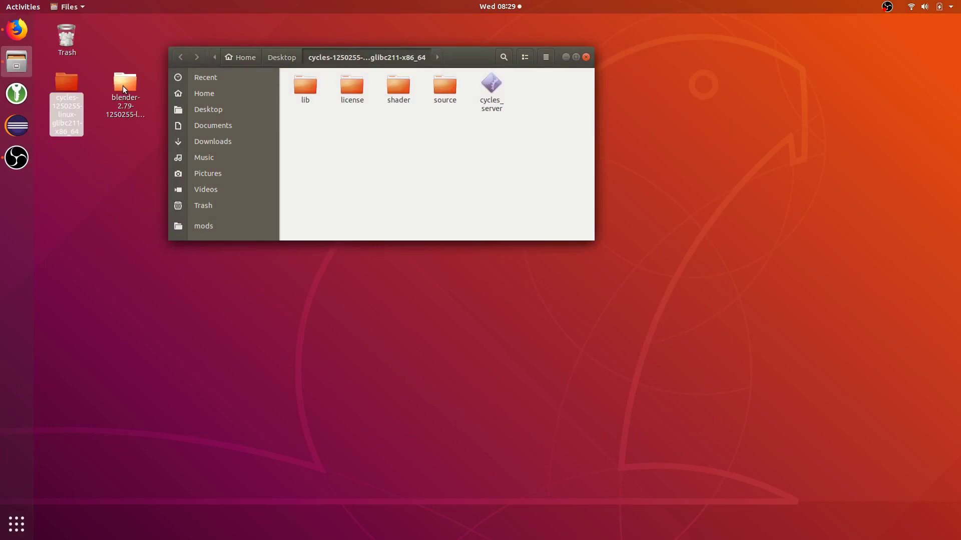
pyautogui.doubleClick(123, 94)
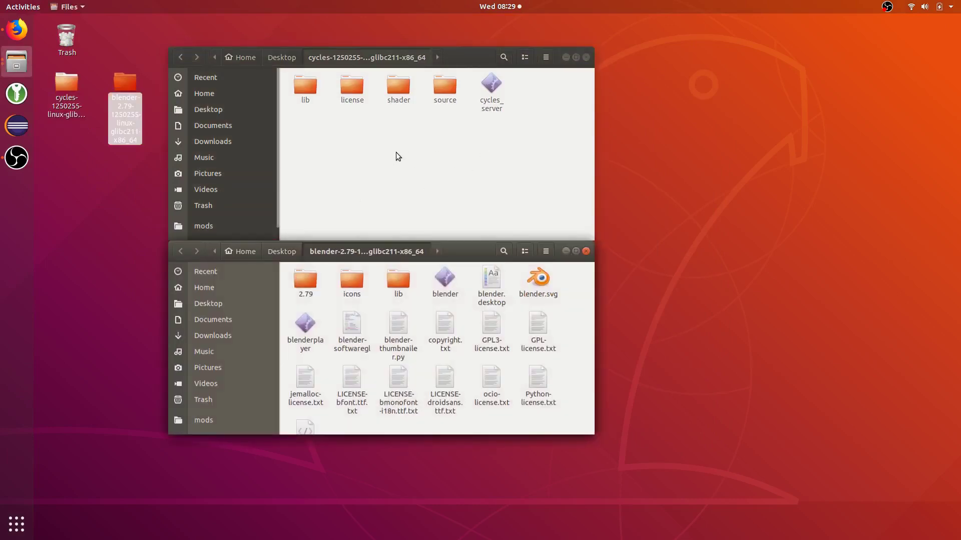
# Open a terminal inside the cycles-1250255-linux-glibc211-x86_64 folder.
pyautogui.click(396, 152)
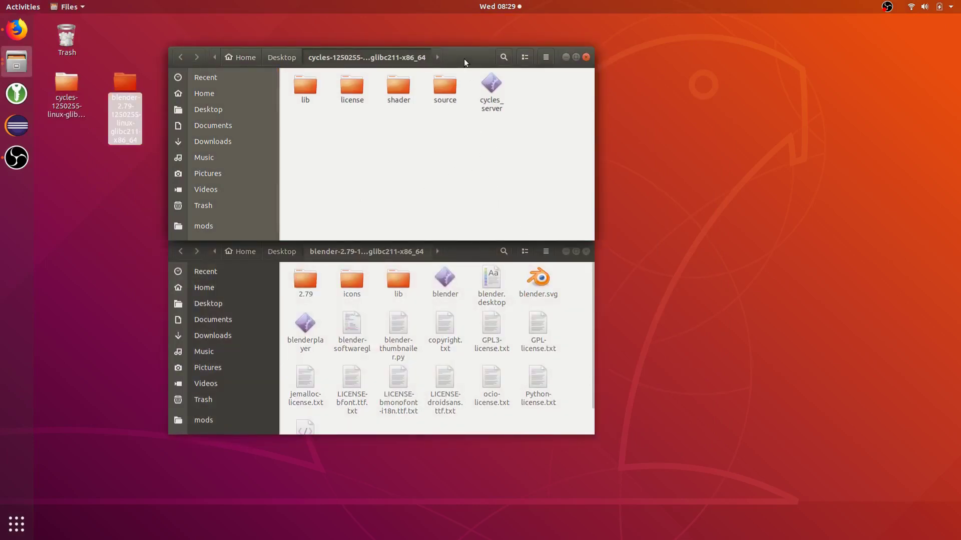
pyautogui.moveTo(464, 58); pyautogui.dragTo(403, 53)
pyautogui.rightClick(322, 146)
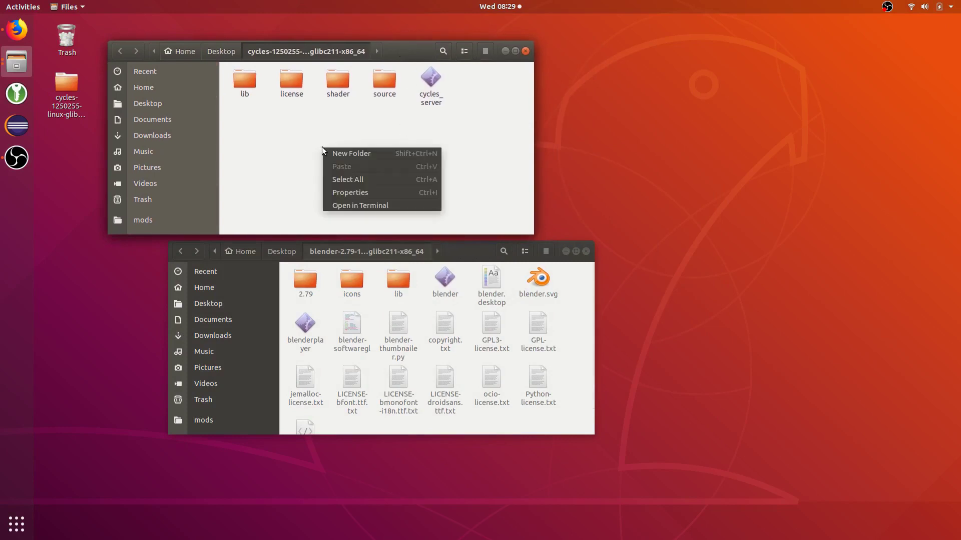
pyautogui.click(411, 209)
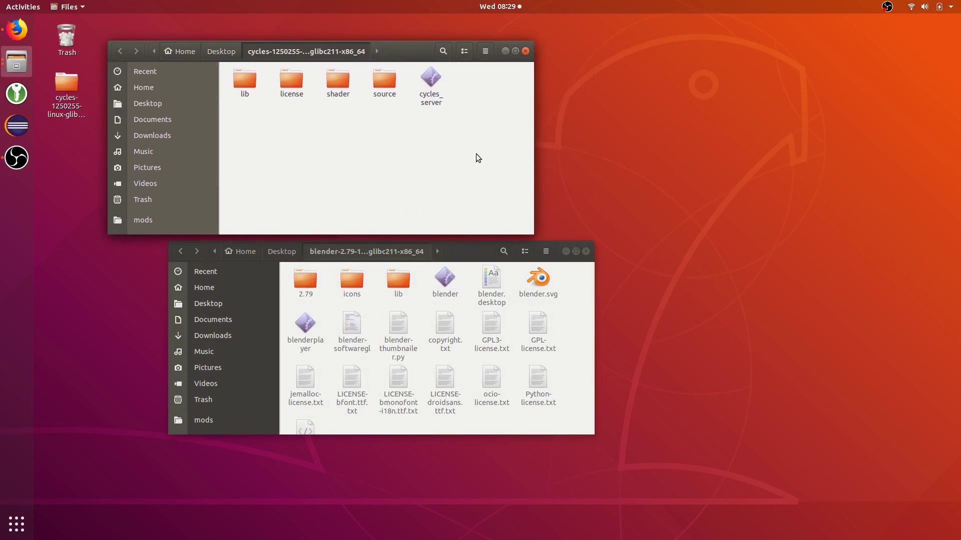
pyautogui.keyDown('super'); pyautogui.moveTo(366, 67); pyautogui.dragTo(529, 178); pyautogui.keyUp('super')
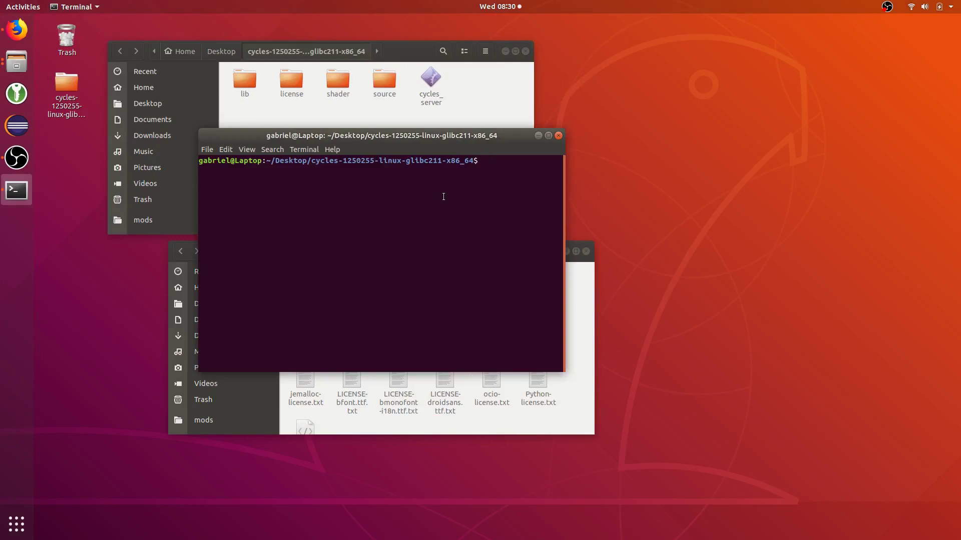
# Run ./cycles_server and confirm it reports the Intel Core i7-2720QM CPU device.
pyautogui.write('./c')
pyautogui.press('Tab')
pyautogui.press('Return')
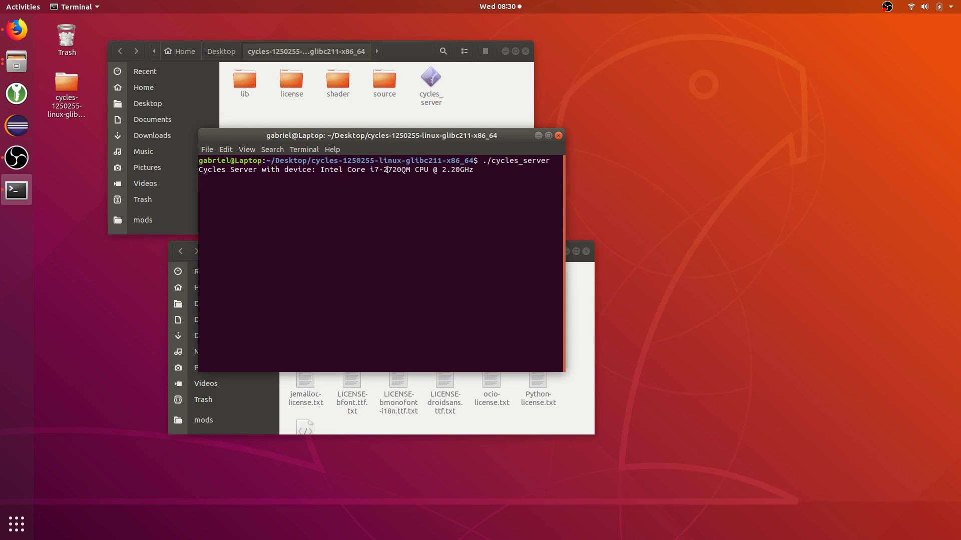
pyautogui.moveTo(386, 169); pyautogui.dragTo(443, 170)
pyautogui.click(473, 178)
pyautogui.click(580, 286)
# Open a terminal in the blender-2.79 folder and run ./blender WITH_CYCLES_NETWORKING.
pyautogui.moveTo(476, 262); pyautogui.dragTo(548, 174)
pyautogui.rightClick(642, 222)
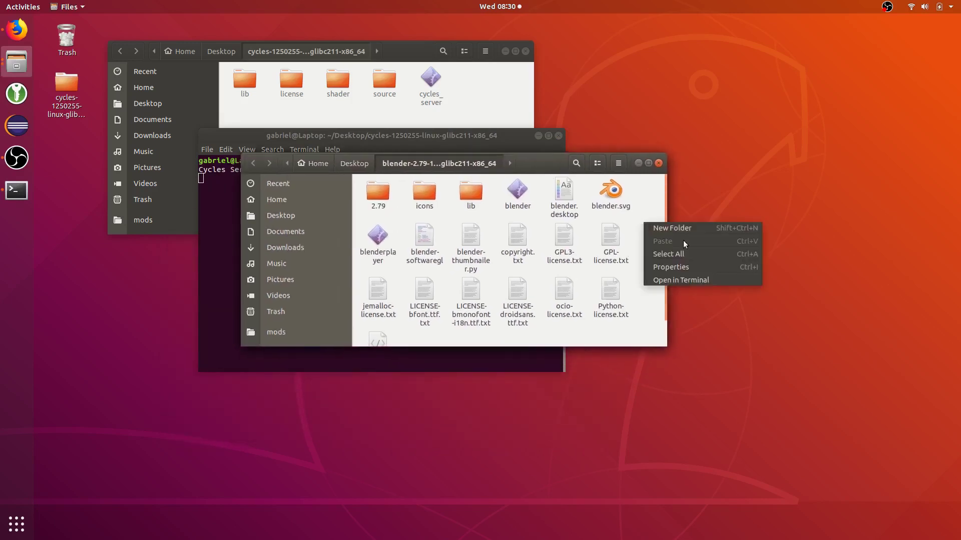
pyautogui.click(695, 279)
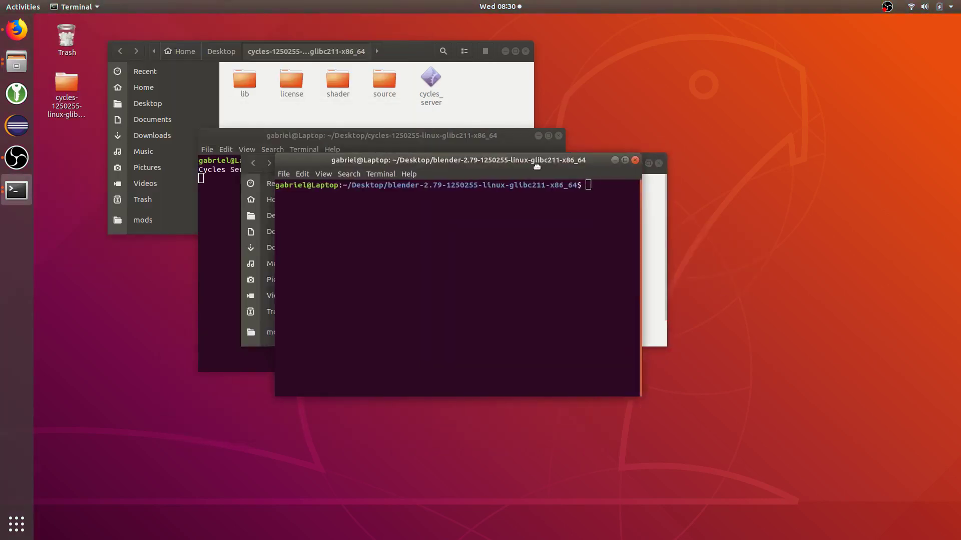
pyautogui.write('./blender')
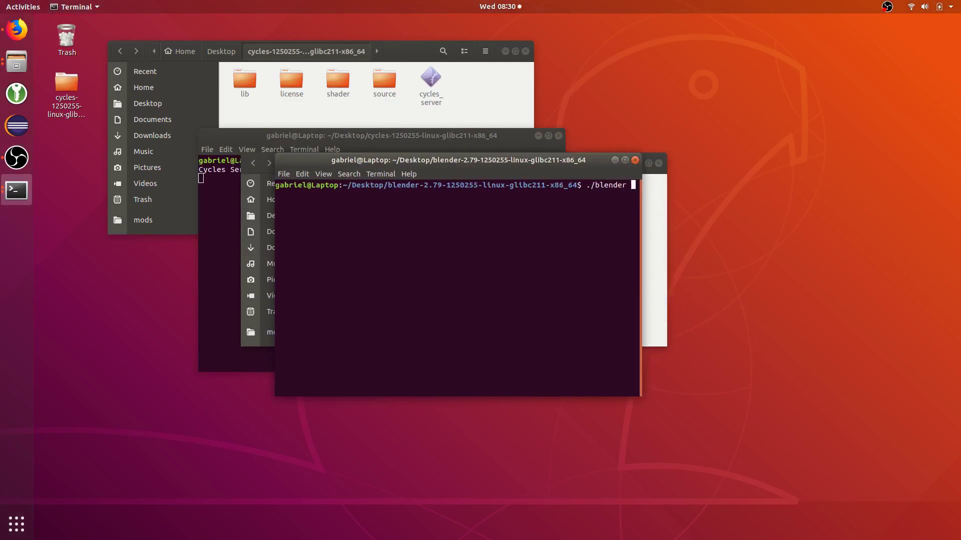
pyautogui.write(' WITH_CYCLES_NETWORKING')
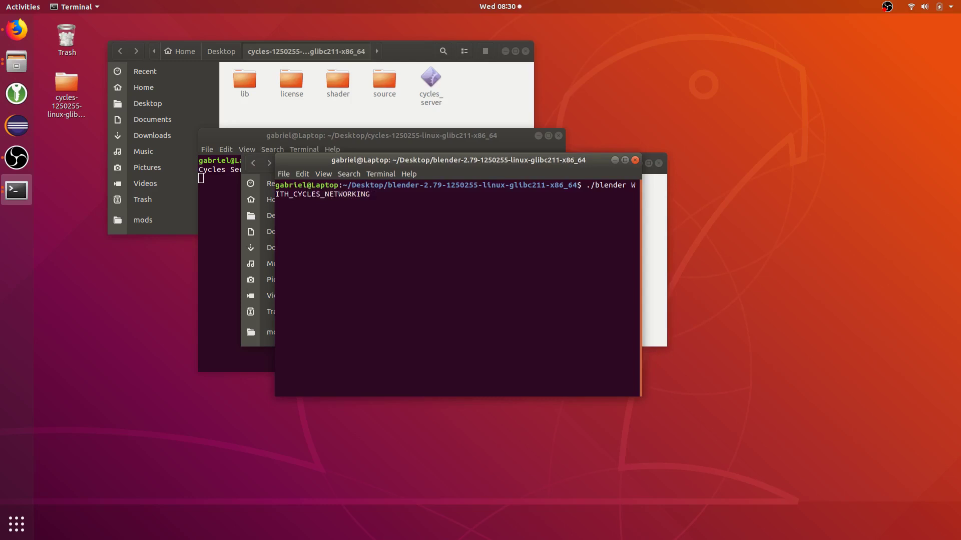
pyautogui.press('Return')
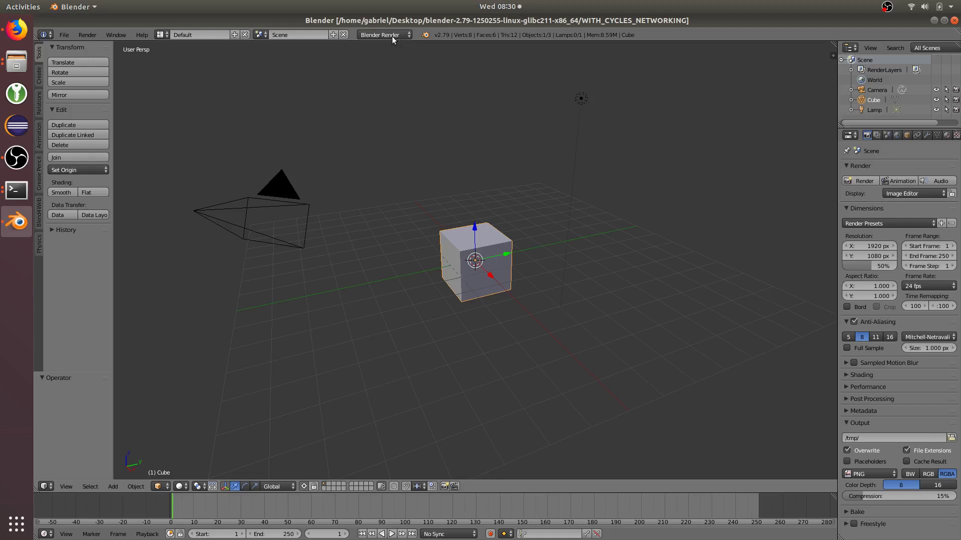
# Switch the render engine to Cycles Render and widen the Properties editor.
pyautogui.click(380, 35)
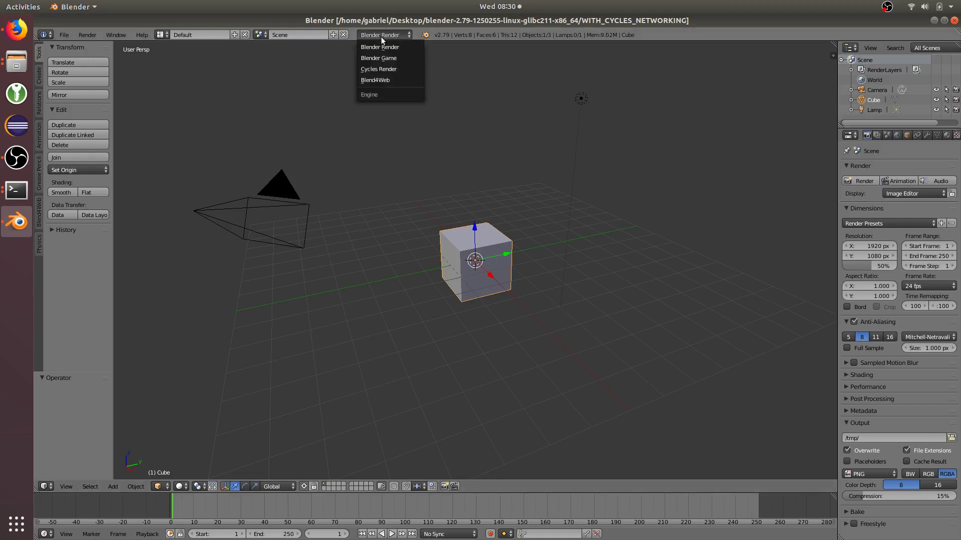
pyautogui.click(393, 70)
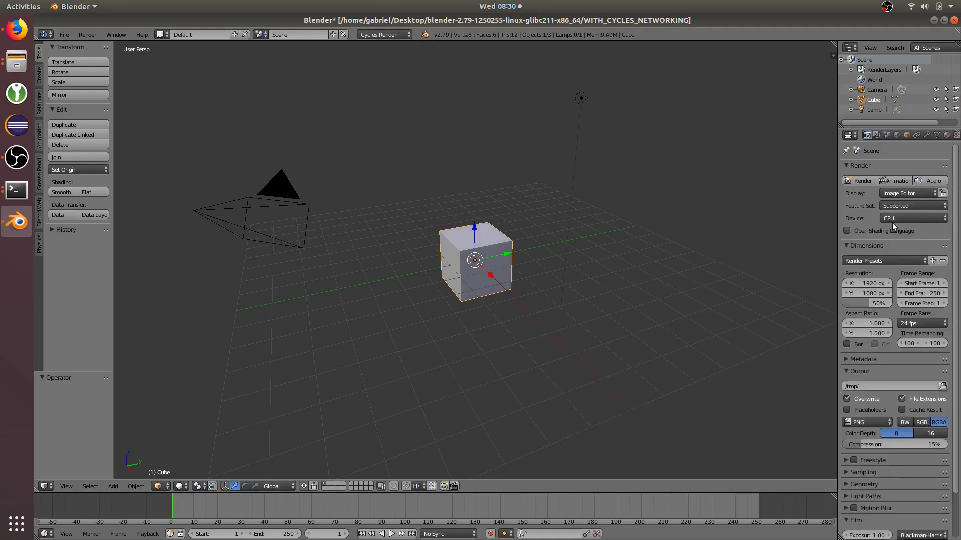
pyautogui.moveTo(837, 220); pyautogui.dragTo(763, 220)
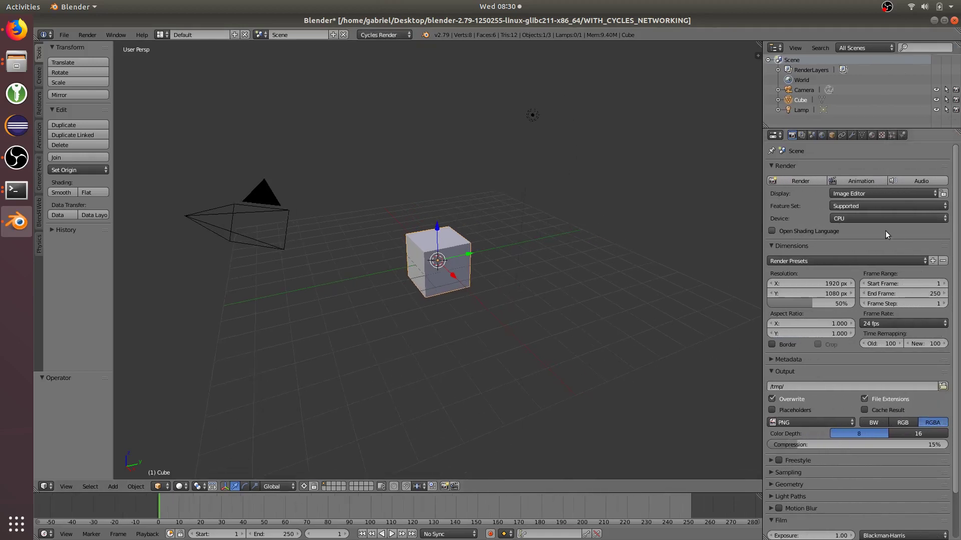
# Set the render Device to Networked Device, with server 127.0.0.1 shown in Network Servers.
pyautogui.click(872, 218)
pyautogui.click(869, 186)
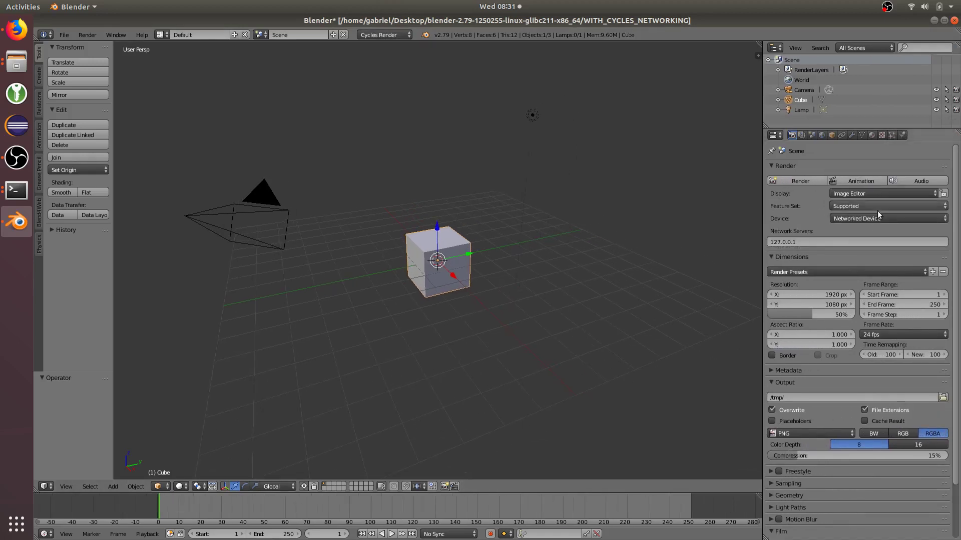
pyautogui.click(840, 241)
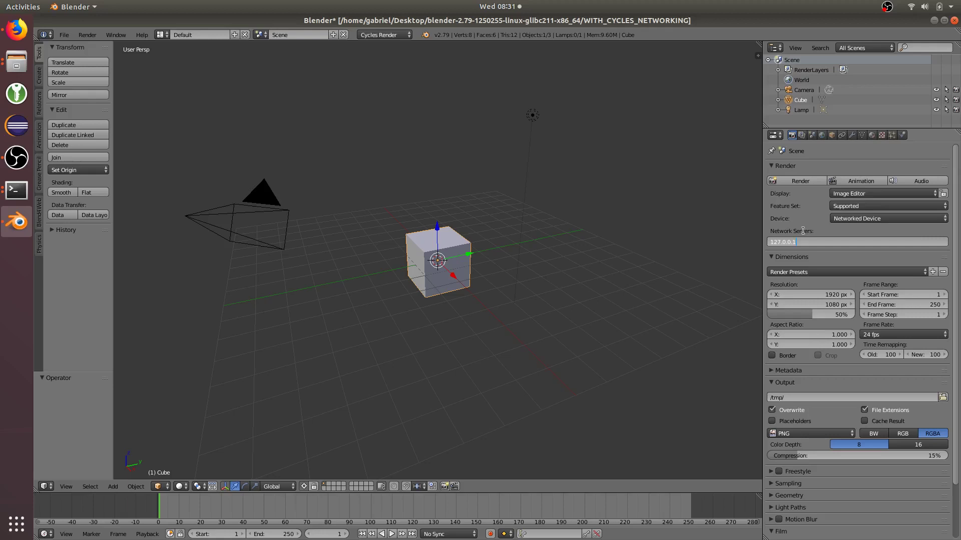
pyautogui.hotkey('ctrl', 'alt', 't')
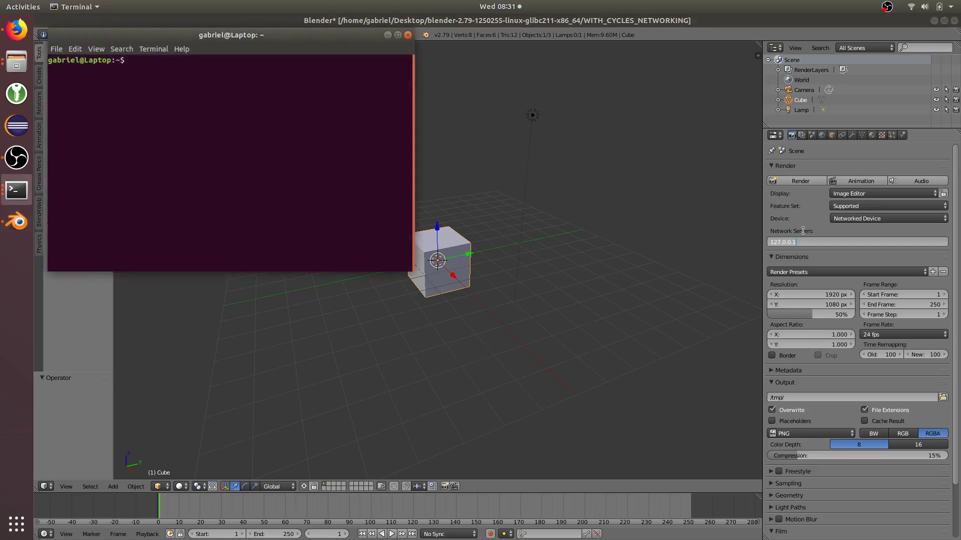
# Run hostname -I to get the local IP 192.168.1.192, then return to Blender.
pyautogui.write('o')
pyautogui.press('BackSpace')
pyautogui.write('hostname -I')
pyautogui.press('Return')
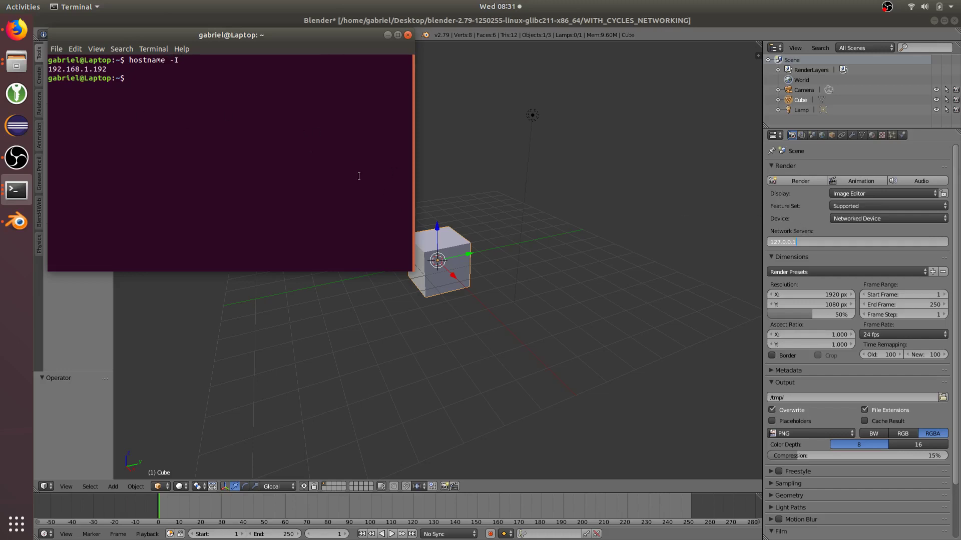
pyautogui.click(798, 238)
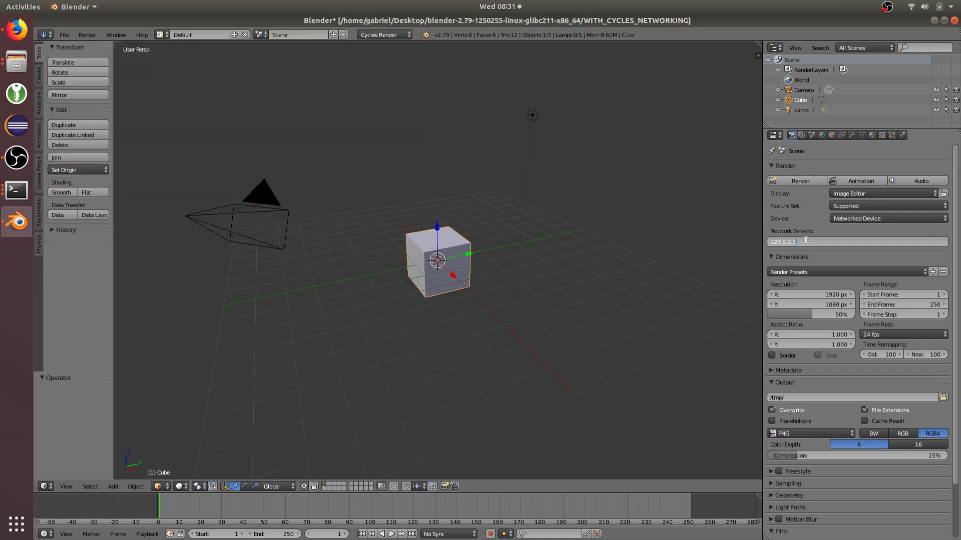
# Replace 127.0.0.1 with 192.168.1.192 in Network Servers and render the cube frame.
pyautogui.moveTo(798, 239); pyautogui.dragTo(758, 240)
pyautogui.write('192.168.1.192')
pyautogui.press('Return')
pyautogui.click(793, 179)
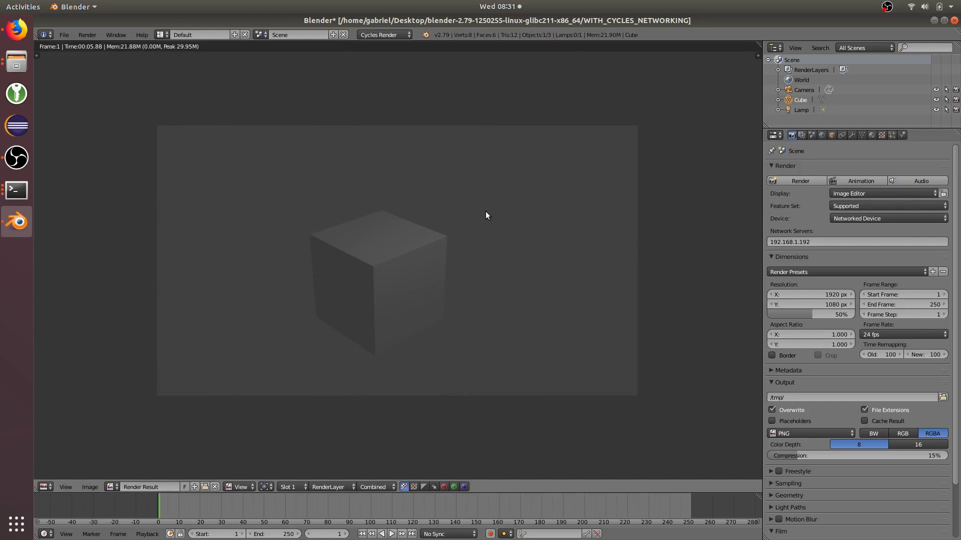
# Switch the render area back to 3D View and minimize Blender.
pyautogui.click(46, 487)
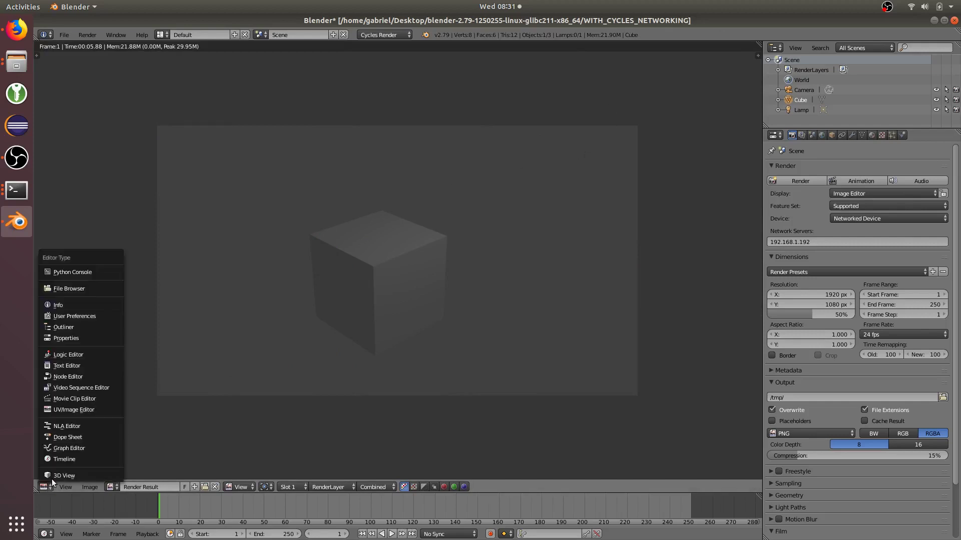
pyautogui.click(98, 475)
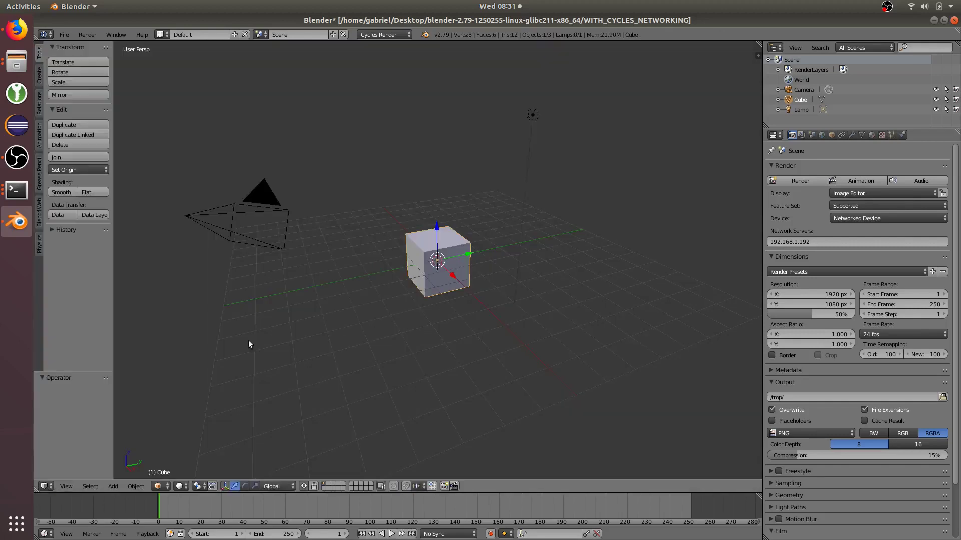
pyautogui.click(932, 20)
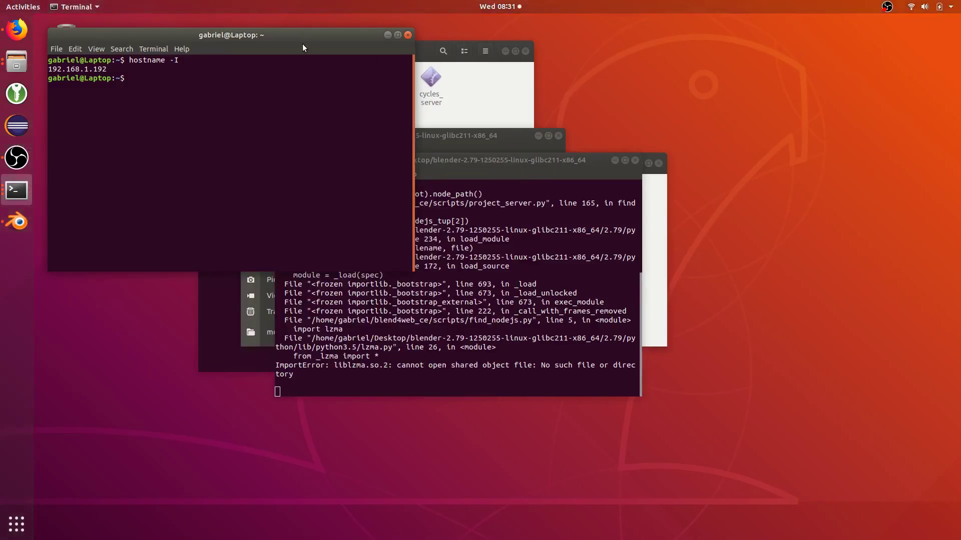
# Check the cycles_server log for the 192.168.1.192 client connection, then bring Blender back.
pyautogui.moveTo(302, 44); pyautogui.dragTo(329, 260)
pyautogui.moveTo(410, 45); pyautogui.dragTo(388, 29)
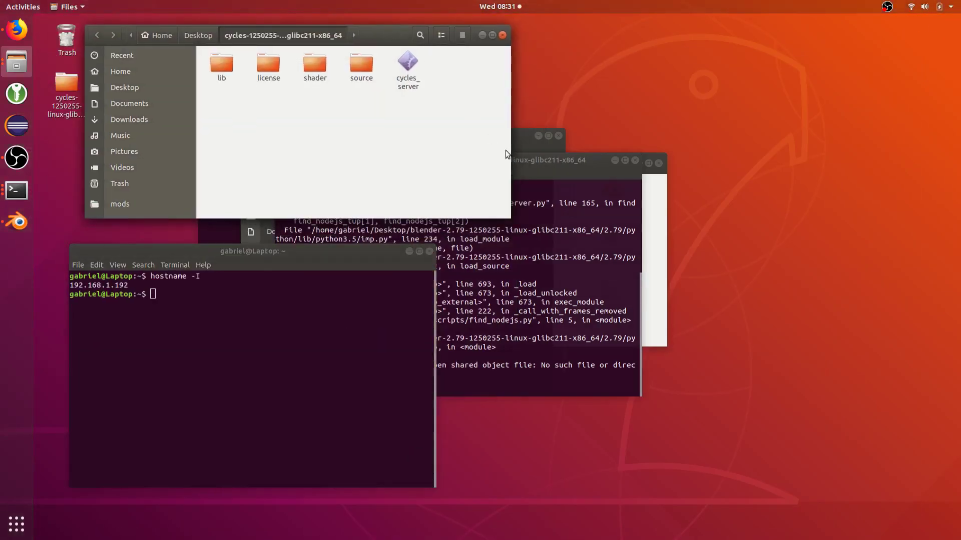
pyautogui.click(520, 144)
pyautogui.moveTo(362, 143); pyautogui.dragTo(348, 133)
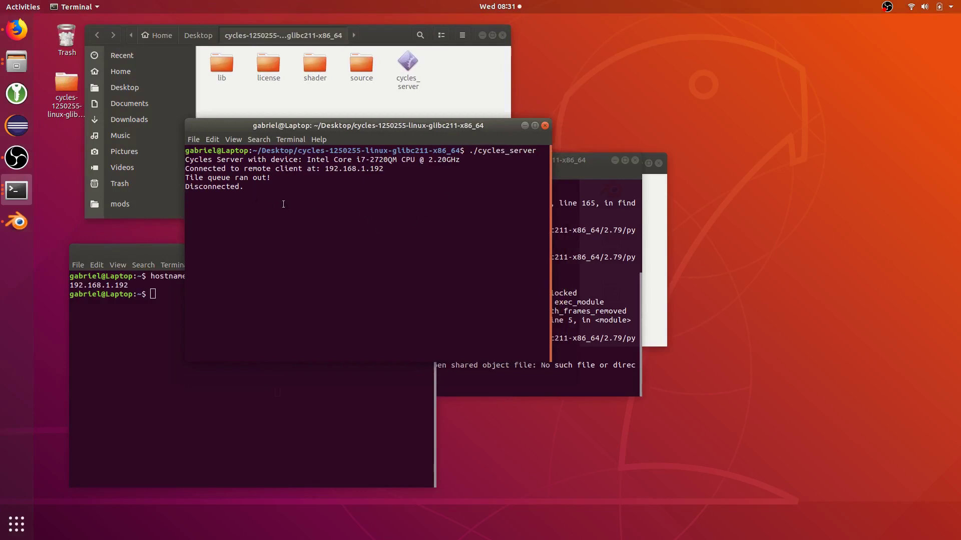
pyautogui.click(7, 222)
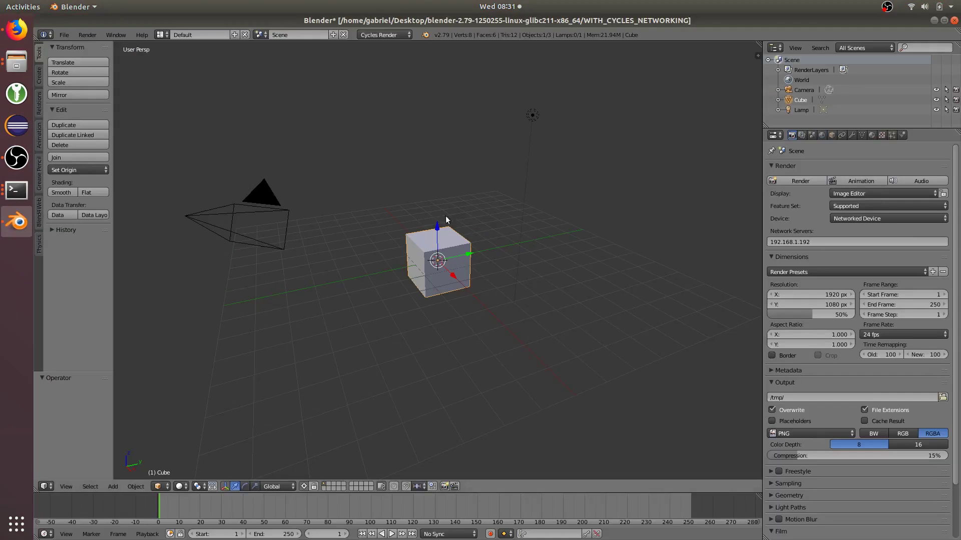
# Add 192.168.1.145 and 192.168.1.53 after 192.168.1.192 in the Network Servers list.
pyautogui.click(847, 242)
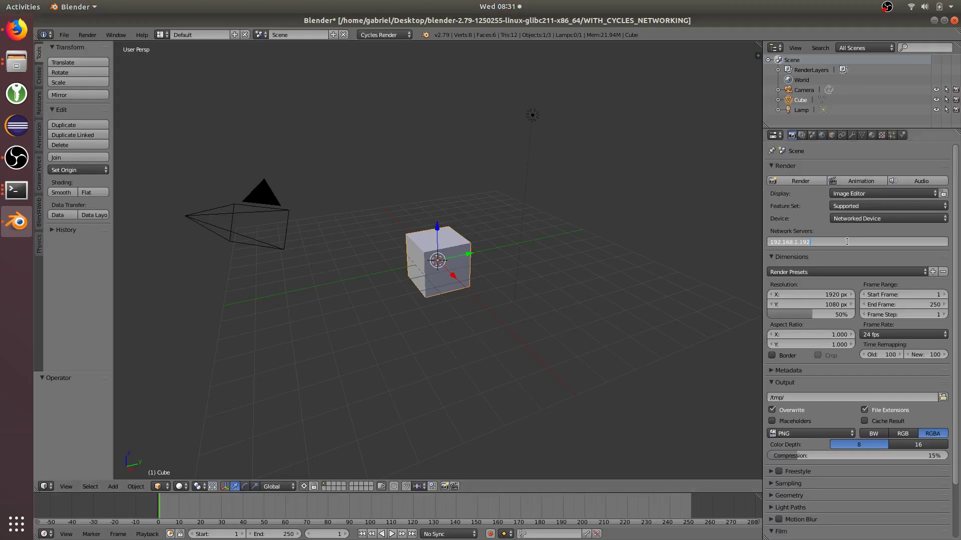
pyautogui.write(';192.168.1.145;192.168.1.53')
pyautogui.click(852, 242)
pyautogui.click(810, 242)
pyautogui.click(799, 182)
# Render the cube across the three network servers and switch the area back to 3D View.
pyautogui.click(797, 179)
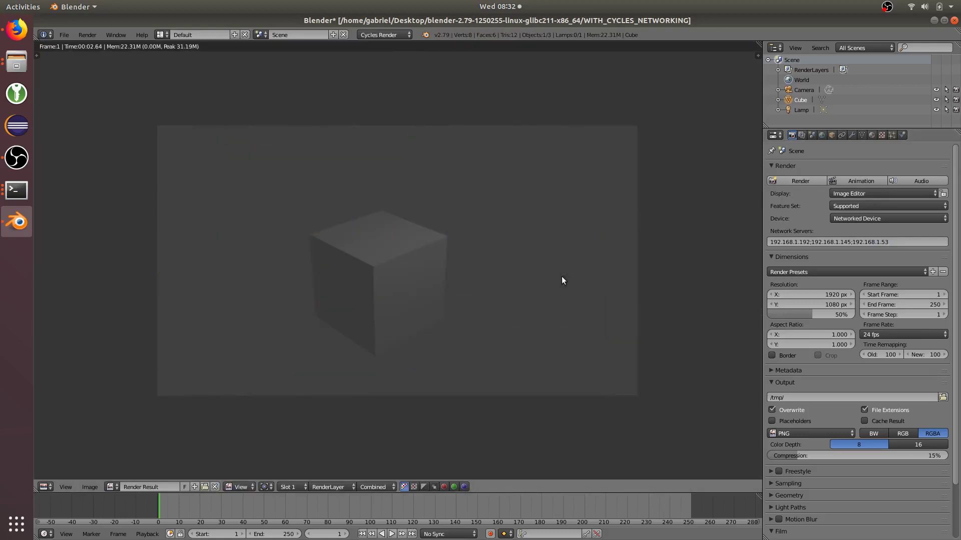
pyautogui.click(44, 487)
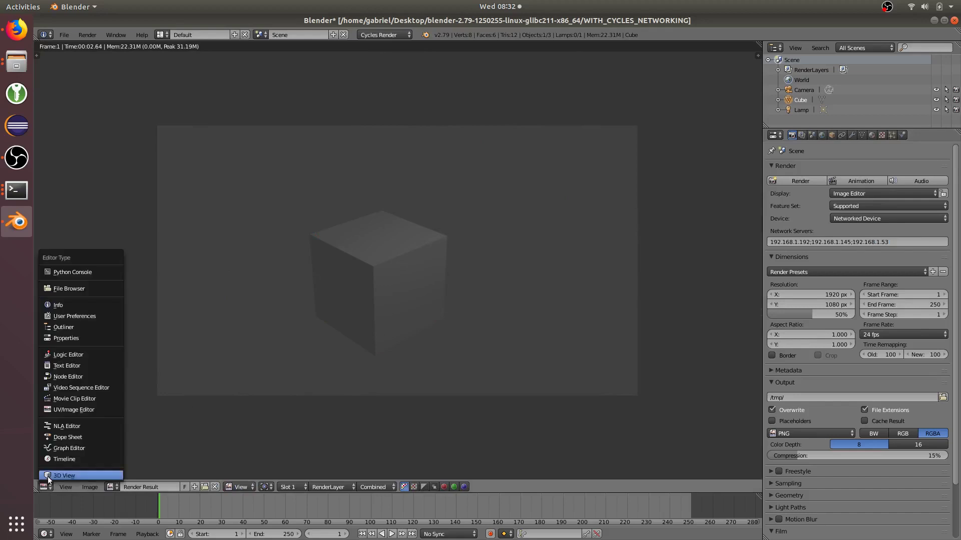
pyautogui.click(66, 477)
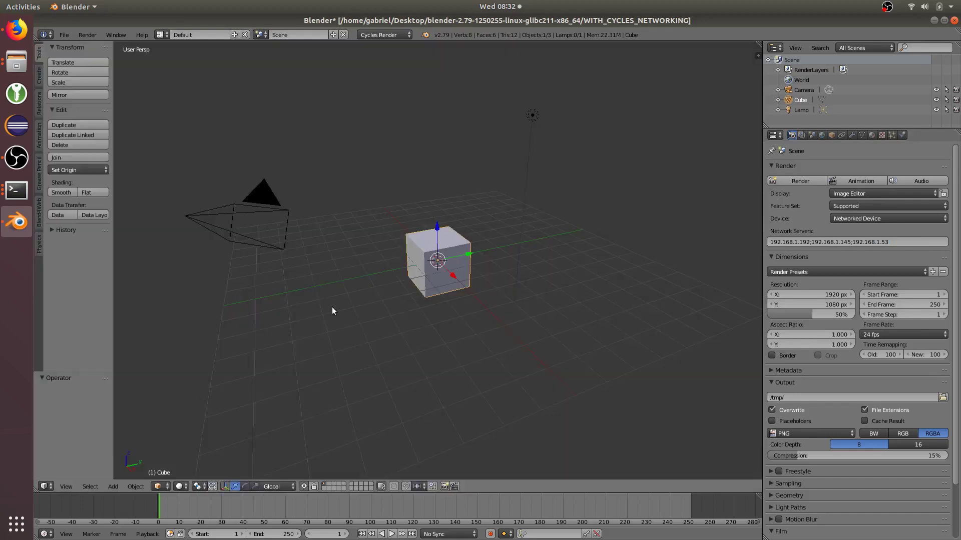
# Briefly view the pigeoncode.org Blender release listing in Firefox, then minimize it.
pyautogui.click(14, 35)
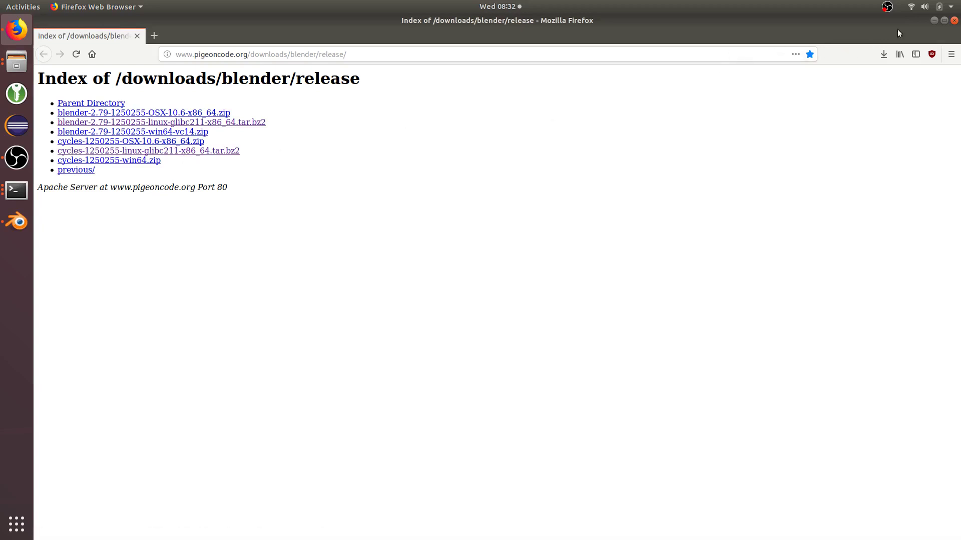
pyautogui.click(935, 21)
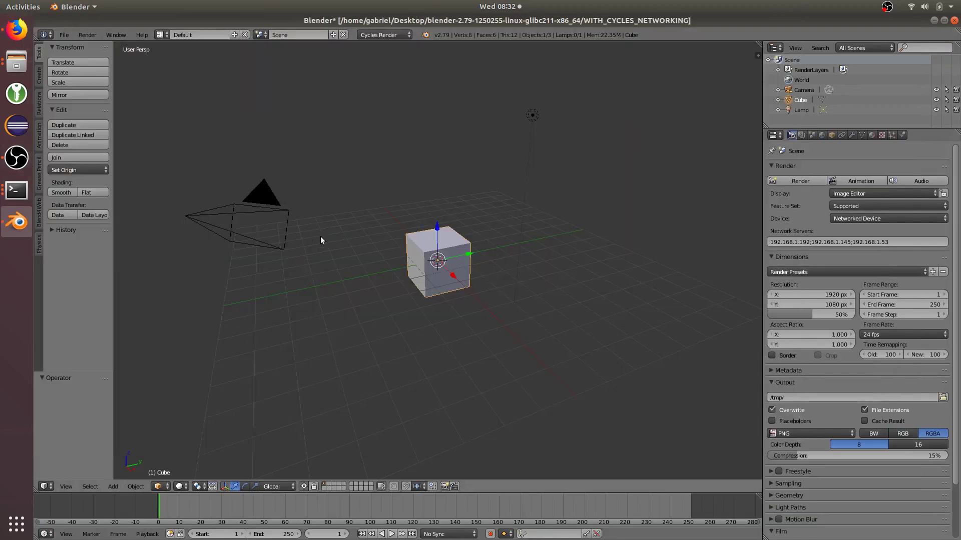
# Leave Network Servers unchanged and open DaisyCPU_Test.blend from File > Open Recent.
pyautogui.click(895, 242)
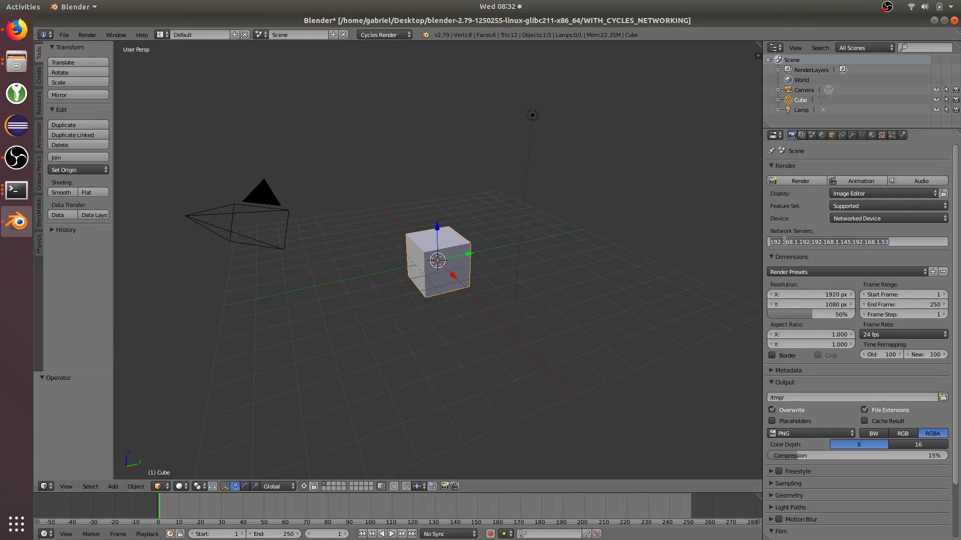
pyautogui.press('Return')
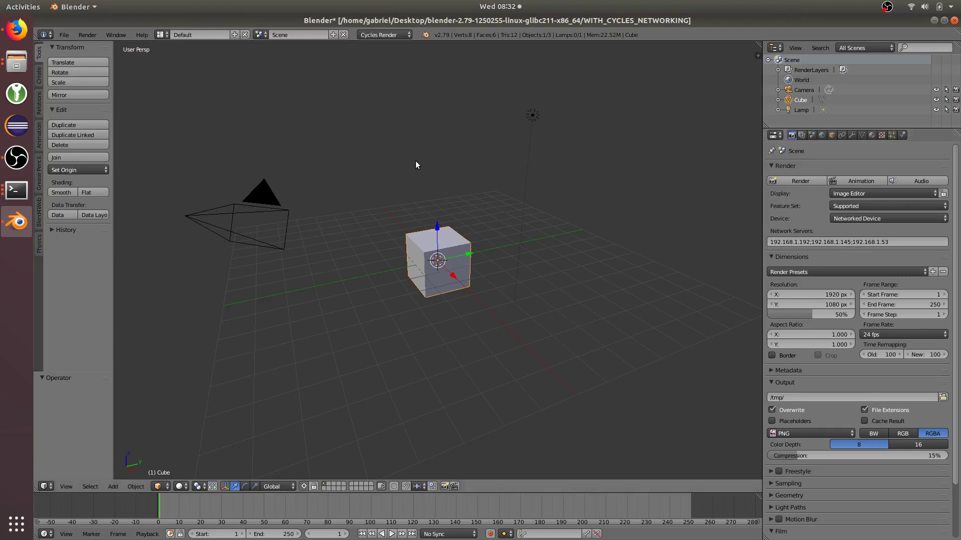
pyautogui.moveTo(394, 264); pyautogui.dragTo(135, 59, button='middle')
pyautogui.click(65, 35)
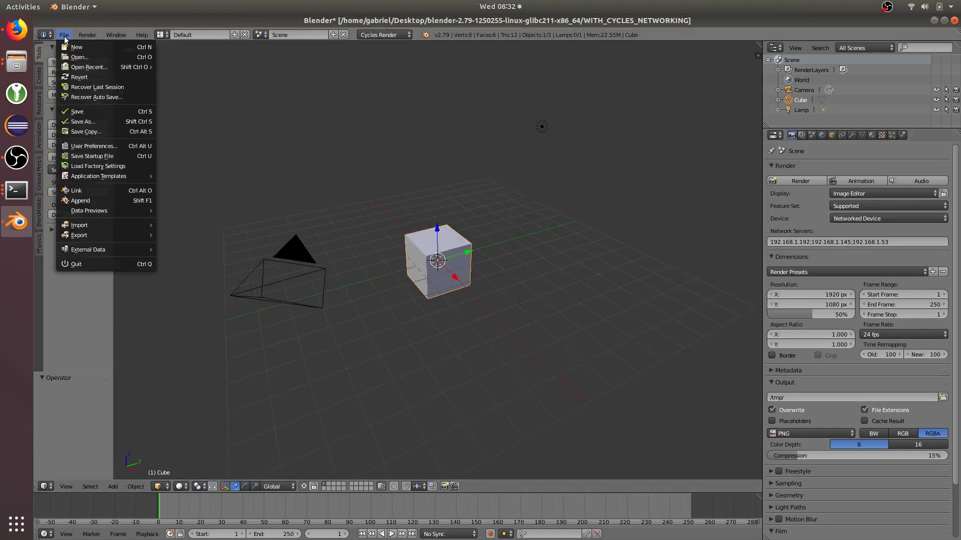
pyautogui.moveTo(76, 67)
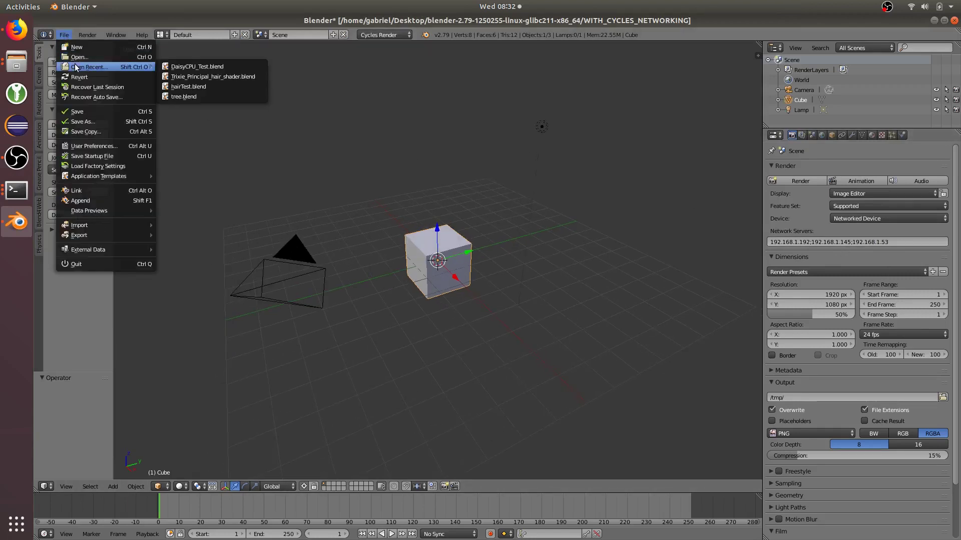
pyautogui.click(200, 67)
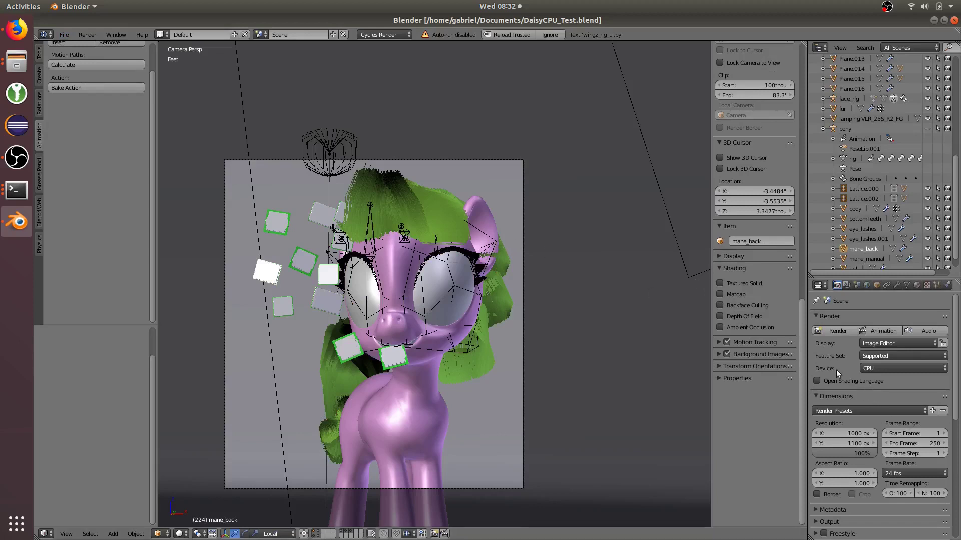
pyautogui.scroll(-2, 839, 371)
# Switch the render device to Networked Device and list the three 192.168.1.x servers, including 192.168.1.192 and 192.168.1.53.
pyautogui.click(866, 328)
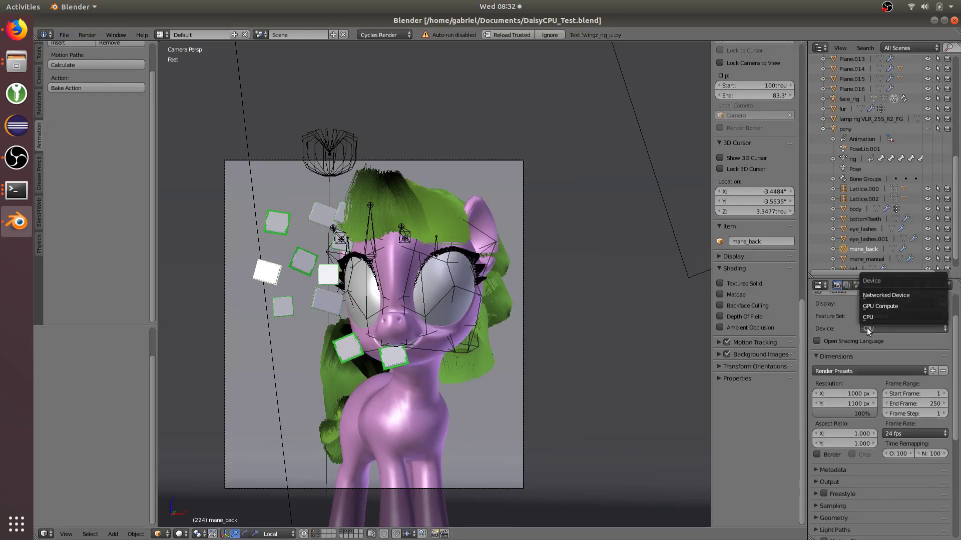
pyautogui.click(895, 297)
pyautogui.click(815, 352)
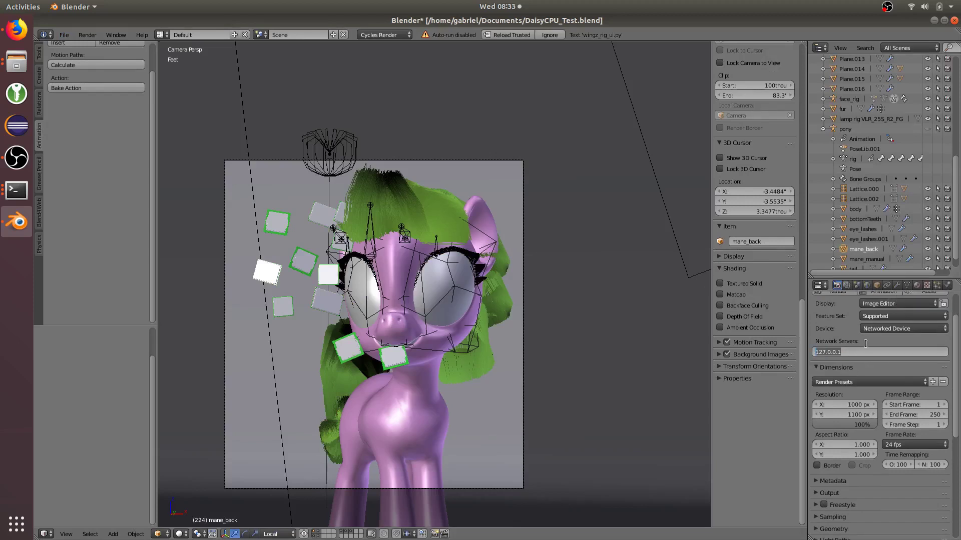
pyautogui.write('19')
pyautogui.press('Return')
# Start the networked render of the pony scene from the Render panel, then open the File menu.
pyautogui.scroll(2, 835, 330)
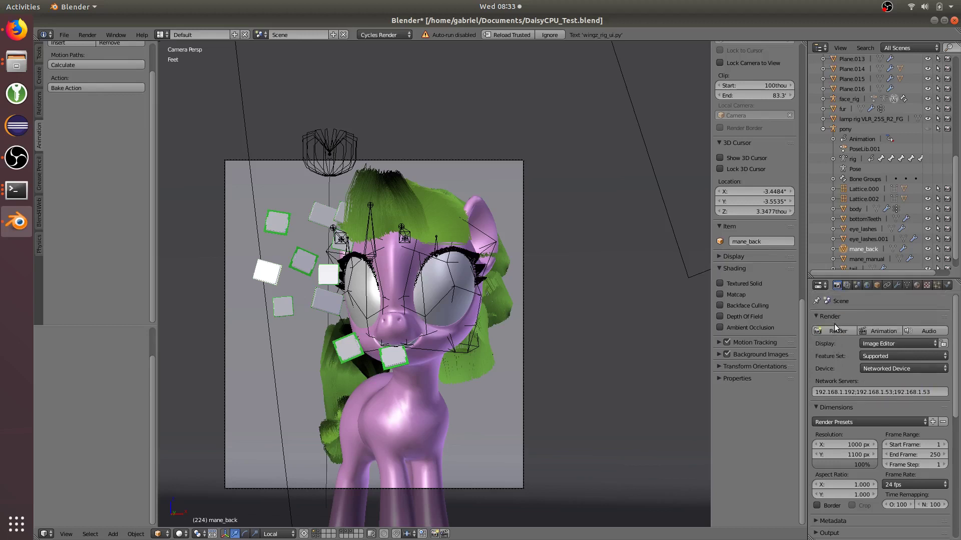
pyautogui.click(831, 332)
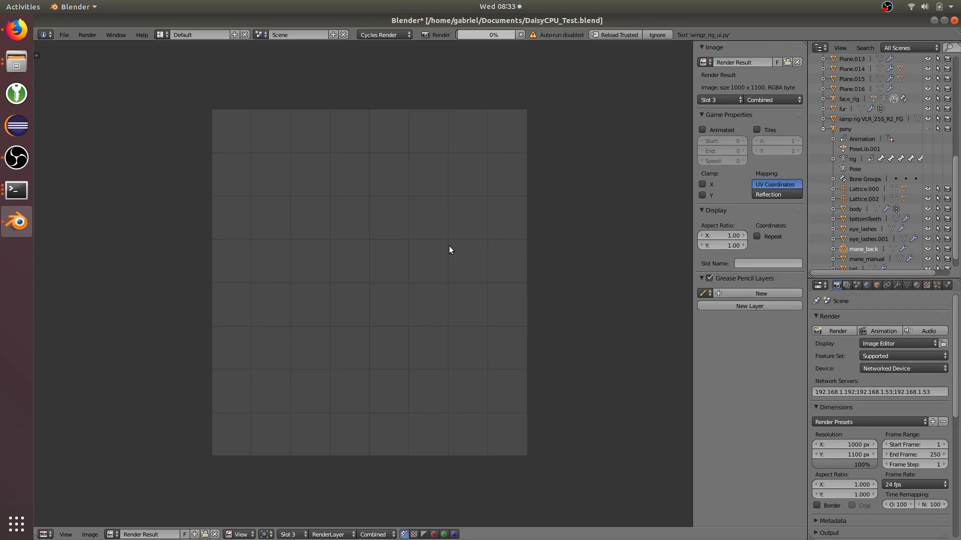
pyautogui.click(64, 35)
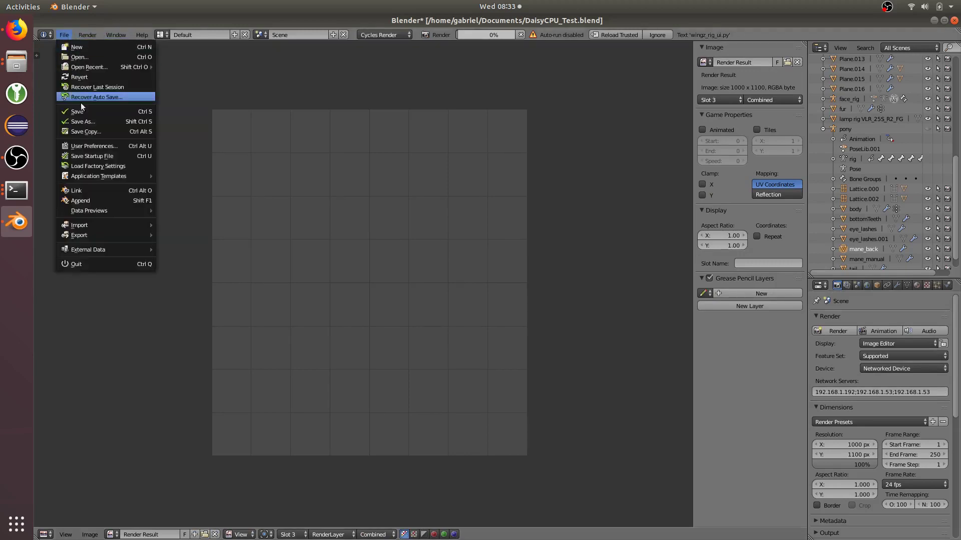
pyautogui.click(82, 113)
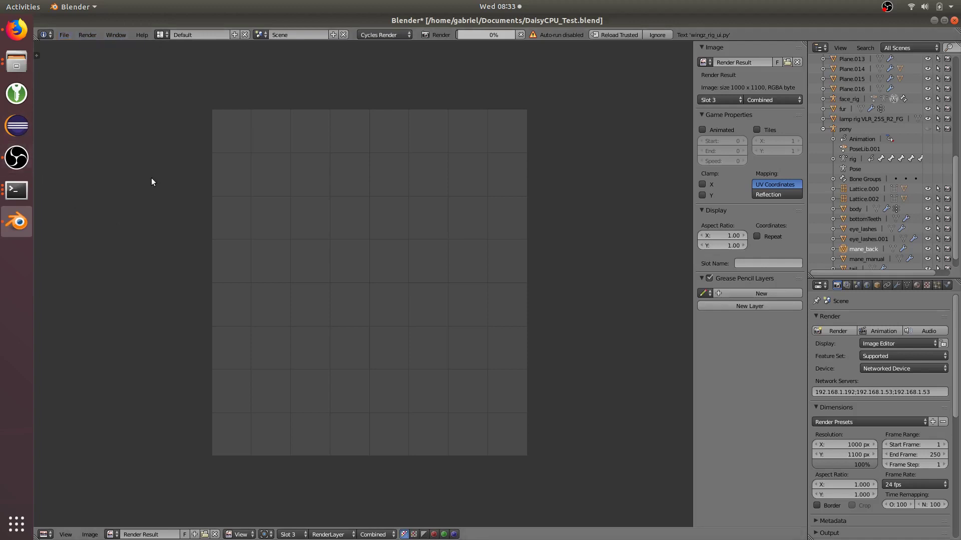
# Bring OBS forward from the dock and minimize it to watch the first render tiles.
pyautogui.click(16, 158)
pyautogui.click(649, 332)
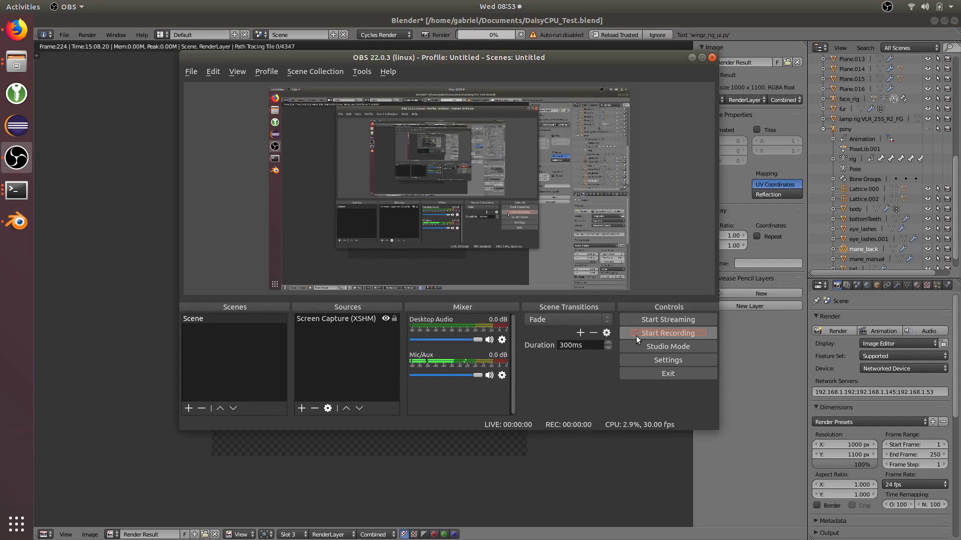
pyautogui.click(690, 58)
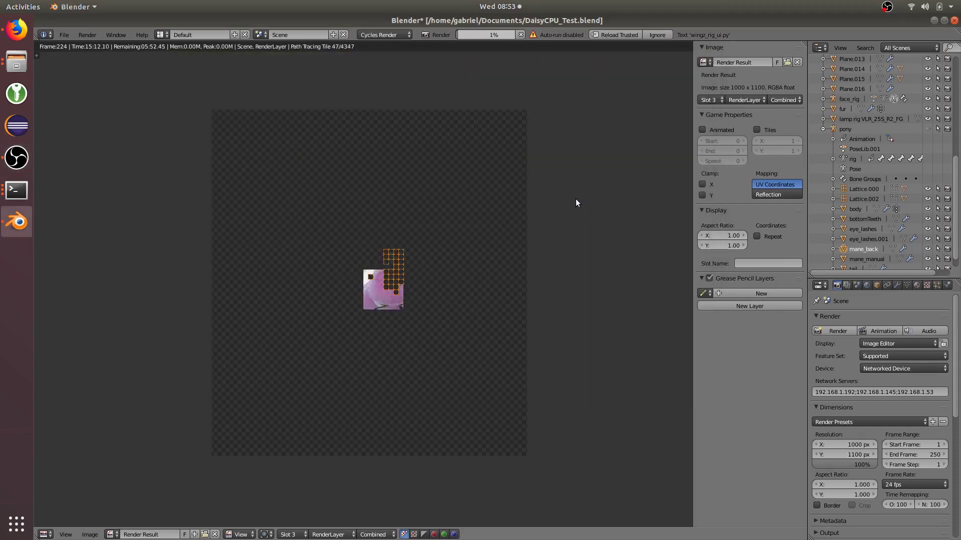